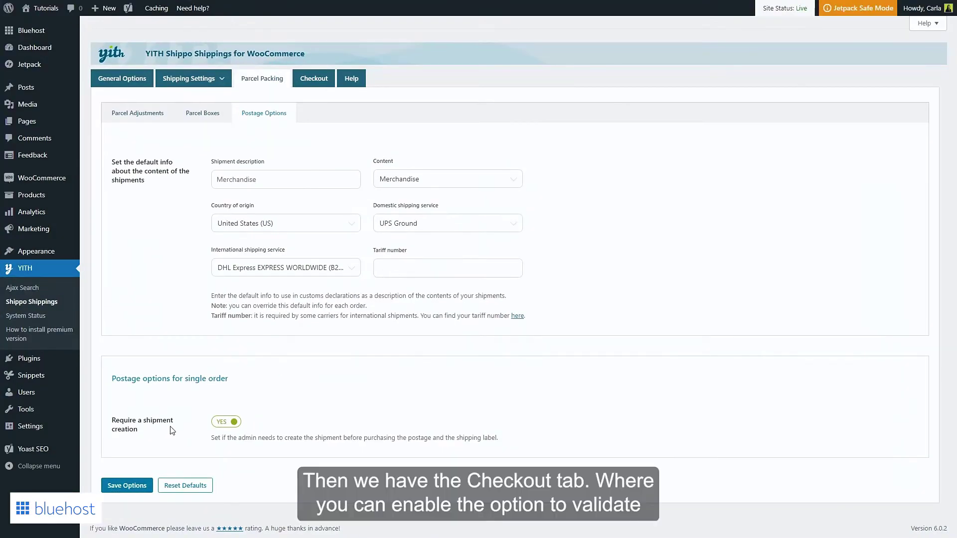
# - Turn on shipping address validation and required company name in the Checkout options, save, then view Help
pyautogui.click(315, 80)
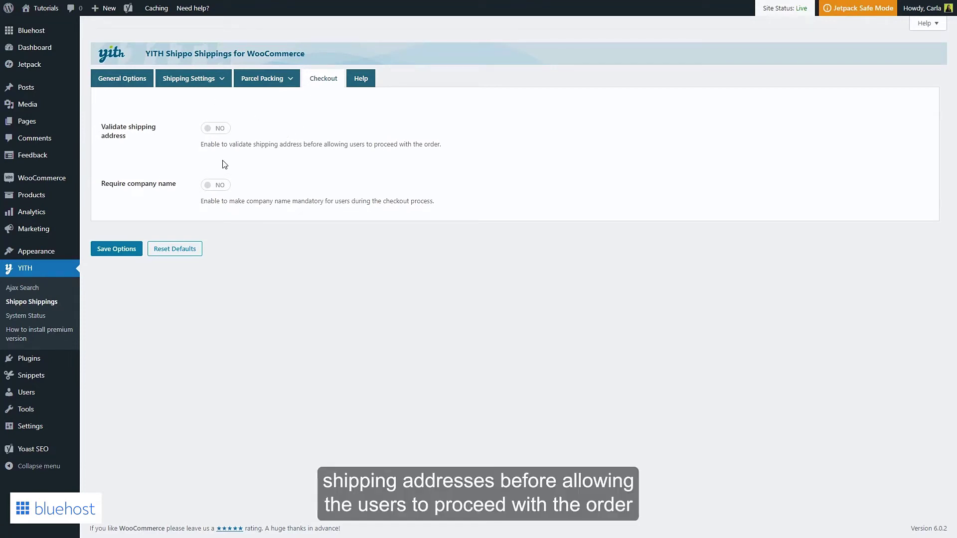
pyautogui.click(223, 129)
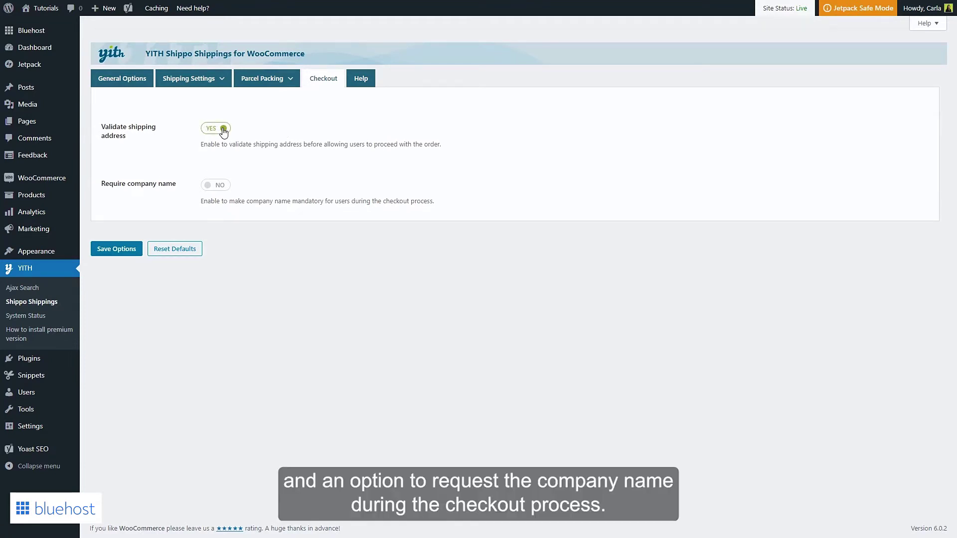
pyautogui.click(217, 189)
pyautogui.click(130, 253)
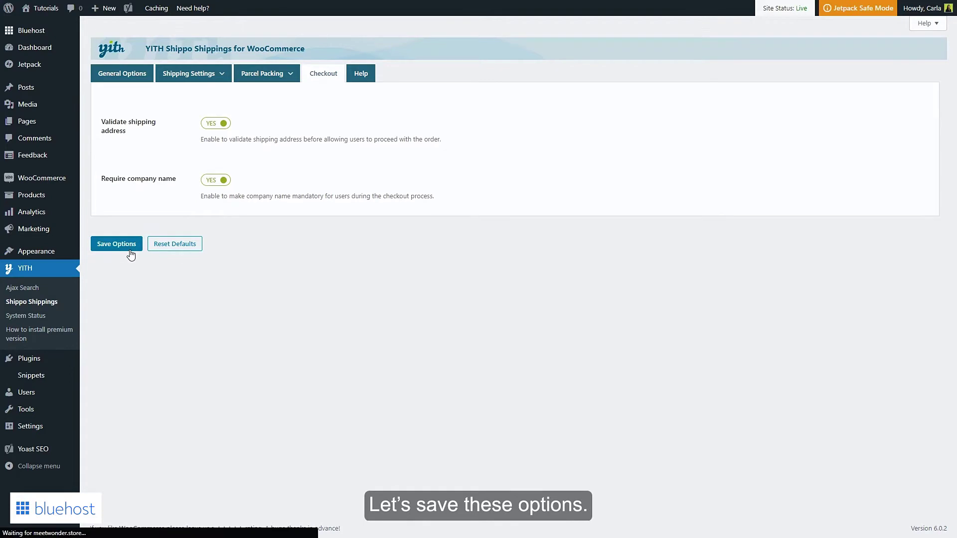
pyautogui.click(366, 83)
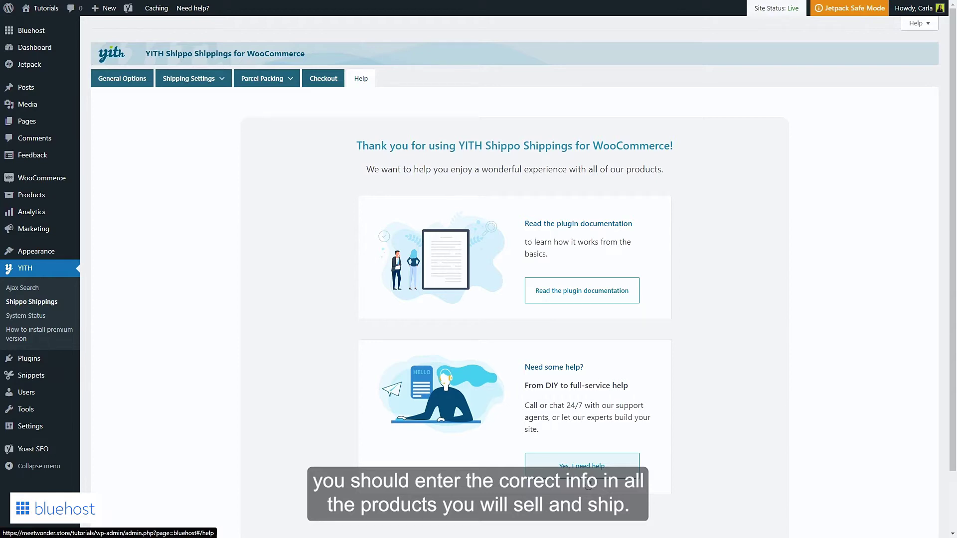
# - Open the NAHA Cycling Water Bottle 750cc product's shipping data for editing
pyautogui.click(62, 198)
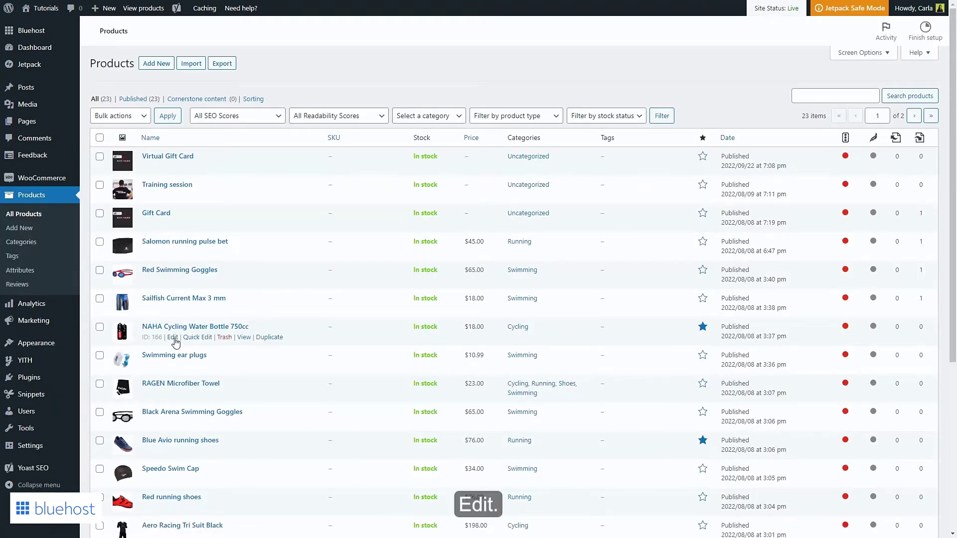
pyautogui.click(174, 338)
pyautogui.scroll(-3, 171, 295)
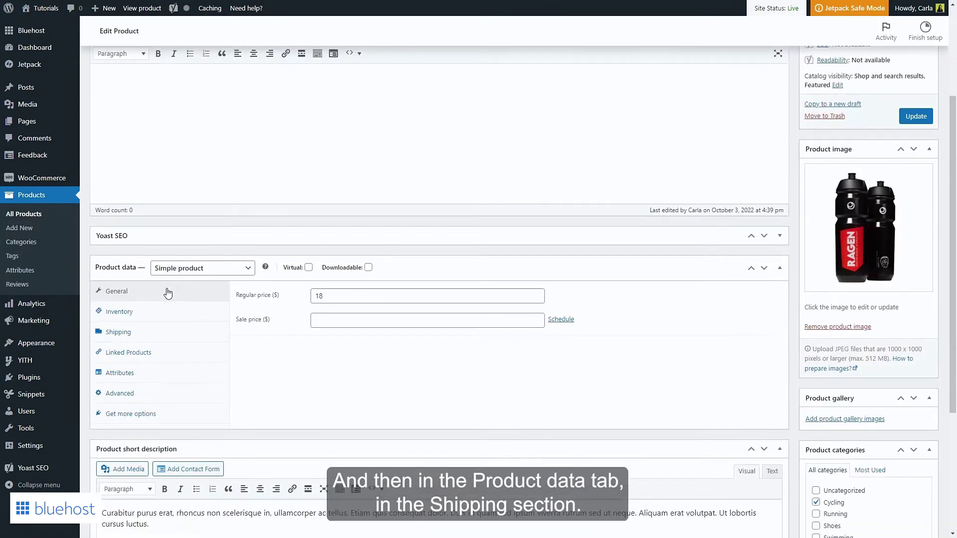
pyautogui.click(119, 333)
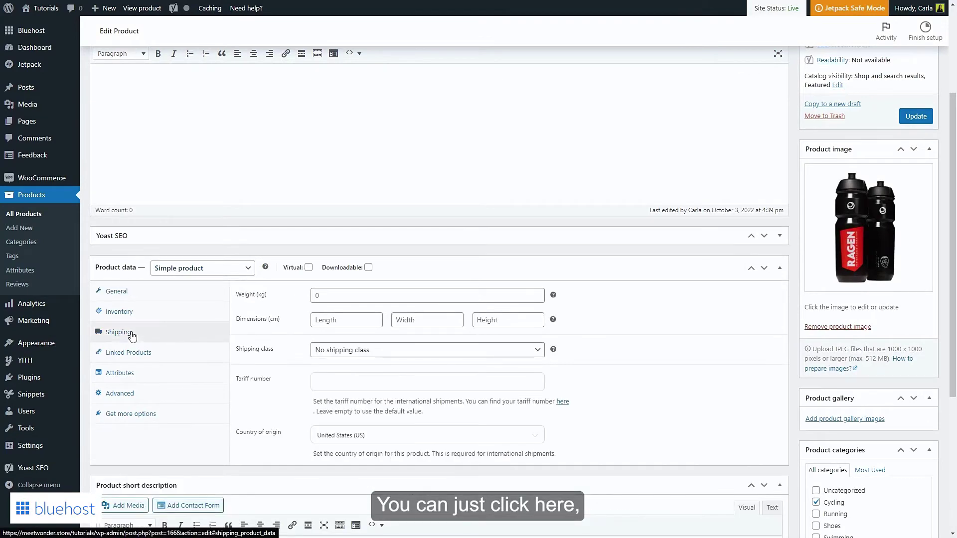
# - Enter weight 0.4 kg and dimensions 20 × 20 × 20 cm
pyautogui.click(319, 296)
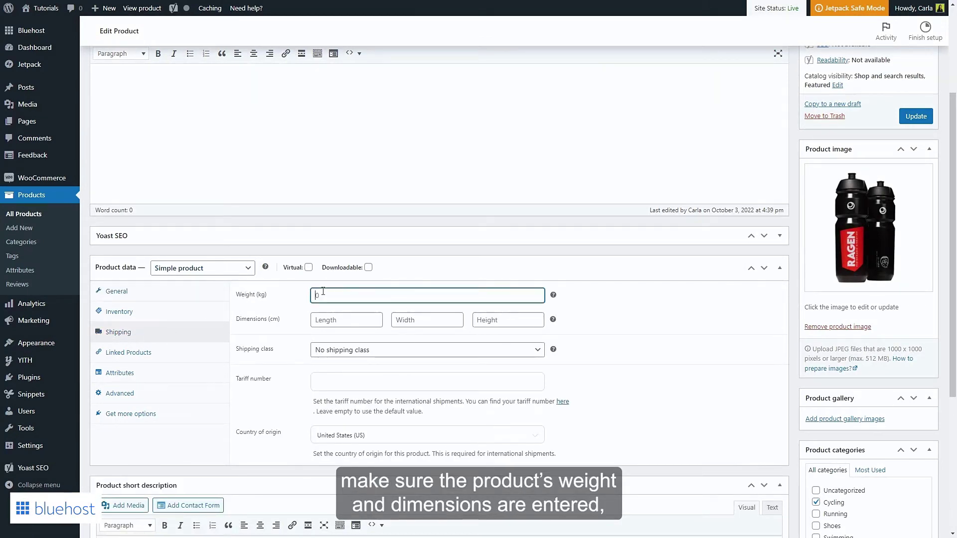
pyautogui.write('.4')
pyautogui.click(335, 317)
pyautogui.write('20')
pyautogui.press('Tab')
pyautogui.write('20')
pyautogui.press('Tab')
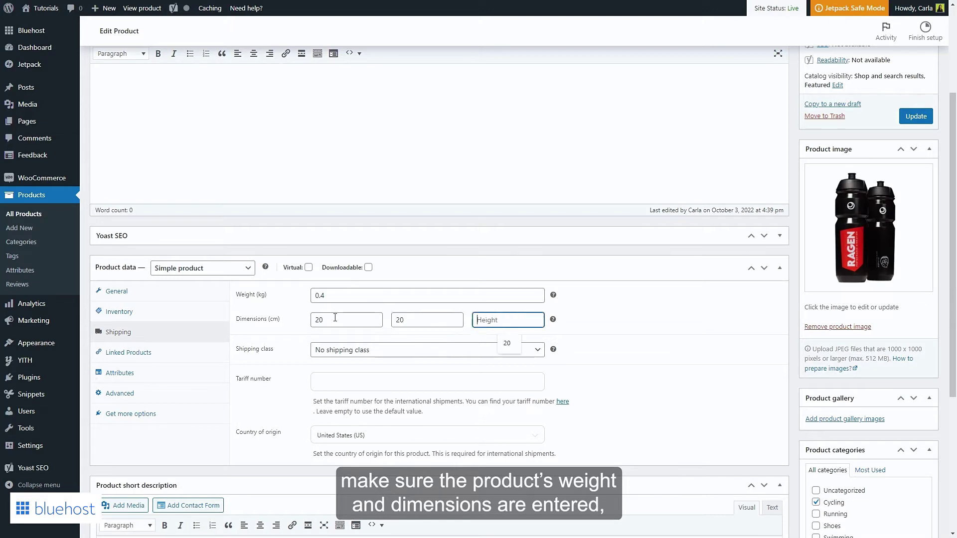
pyautogui.write('20')
pyautogui.press('Tab')
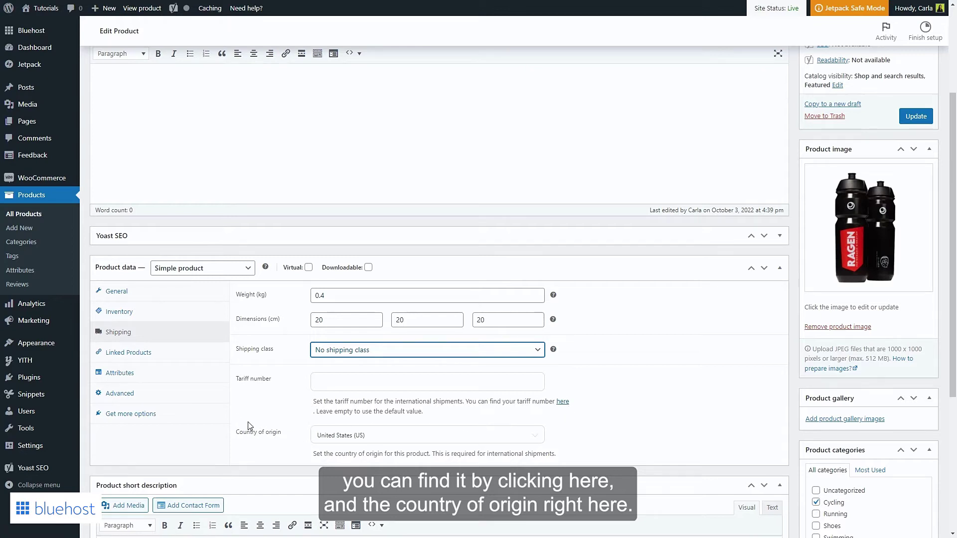
# - Keep United States as the country of origin and update the product
pyautogui.click(411, 441)
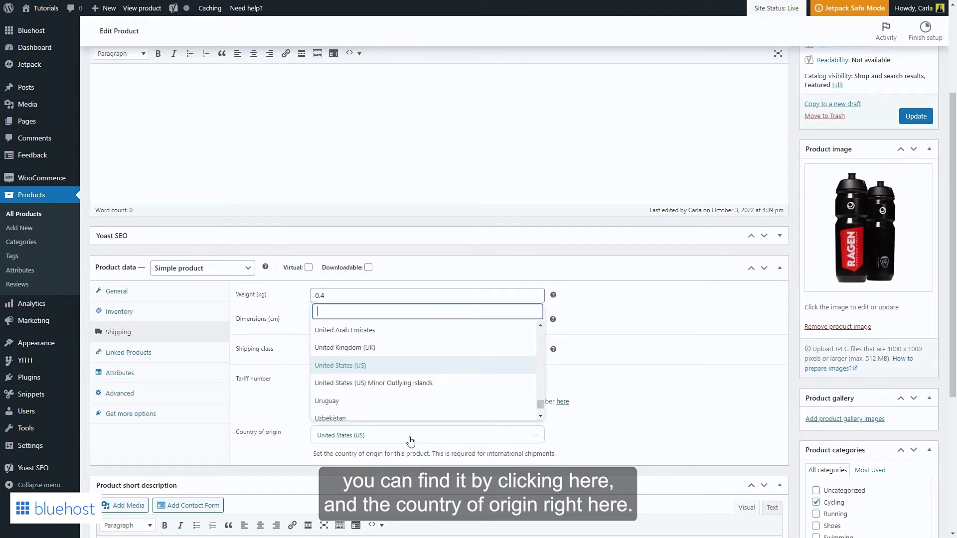
pyautogui.click(410, 441)
pyautogui.scroll(3, 711, 385)
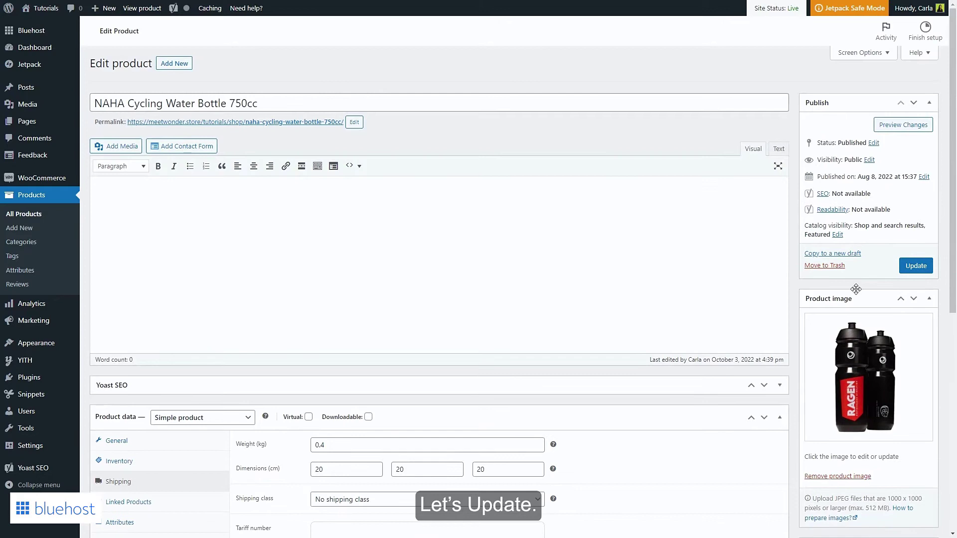
pyautogui.click(917, 266)
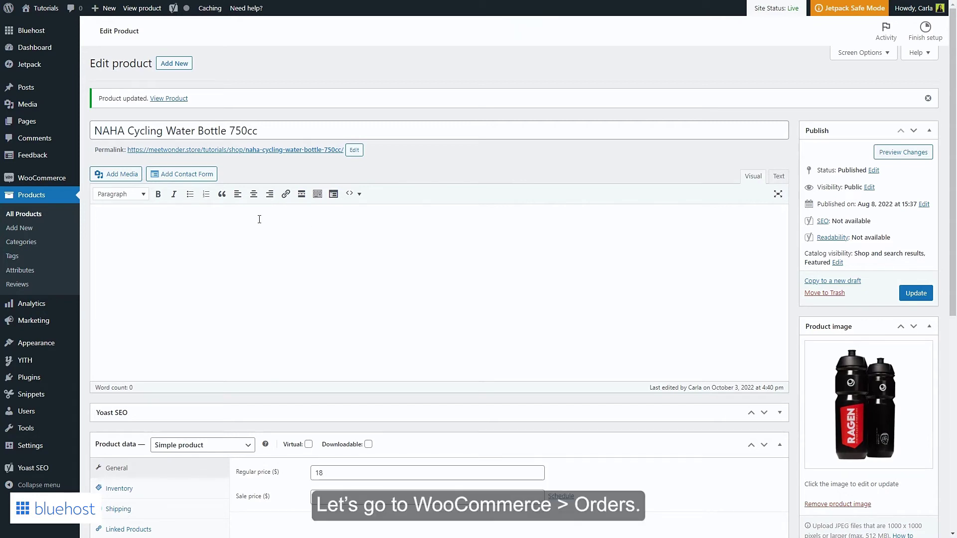
# - Open order #427 from the WooCommerce orders list and scroll to its Shippo Shippings box
pyautogui.moveTo(70, 180)
pyautogui.click(94, 194)
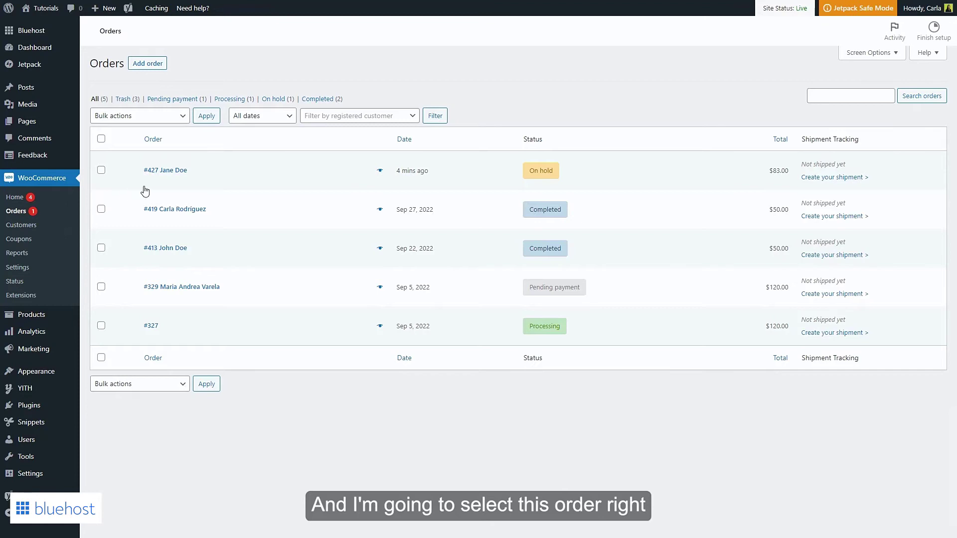
pyautogui.click(170, 174)
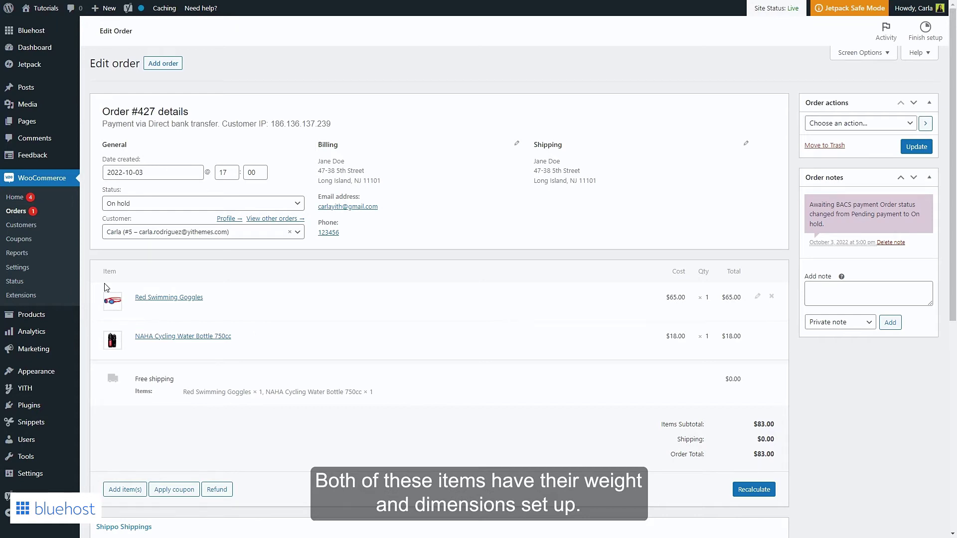
pyautogui.scroll(-4, 105, 287)
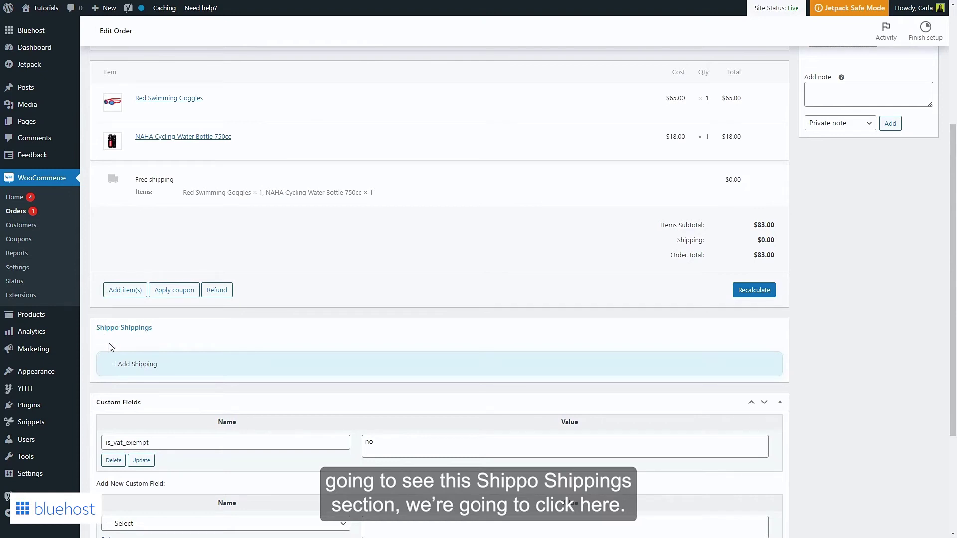
# - Add Shipping 1 to order #427, expand it, and review the products-to-include dropdown
pyautogui.click(139, 364)
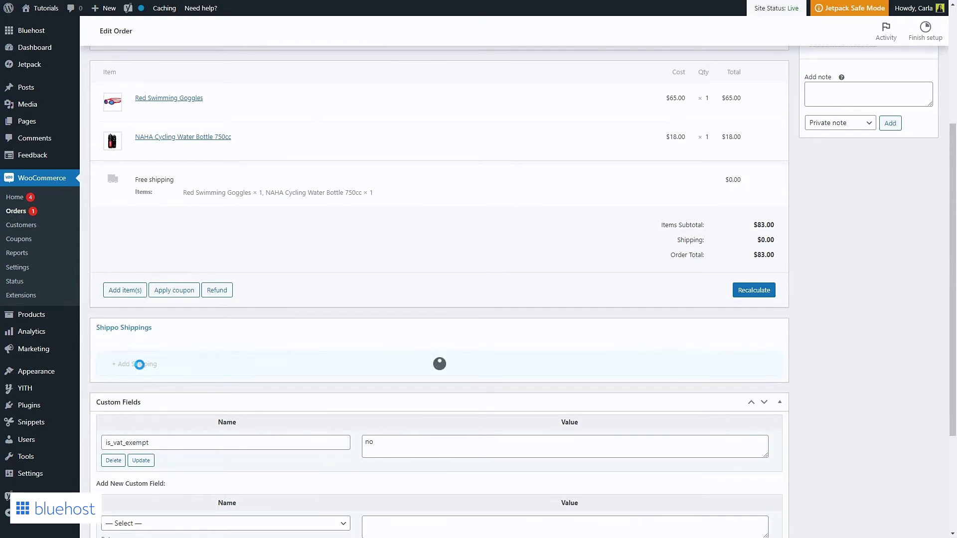
pyautogui.scroll(-2, 137, 367)
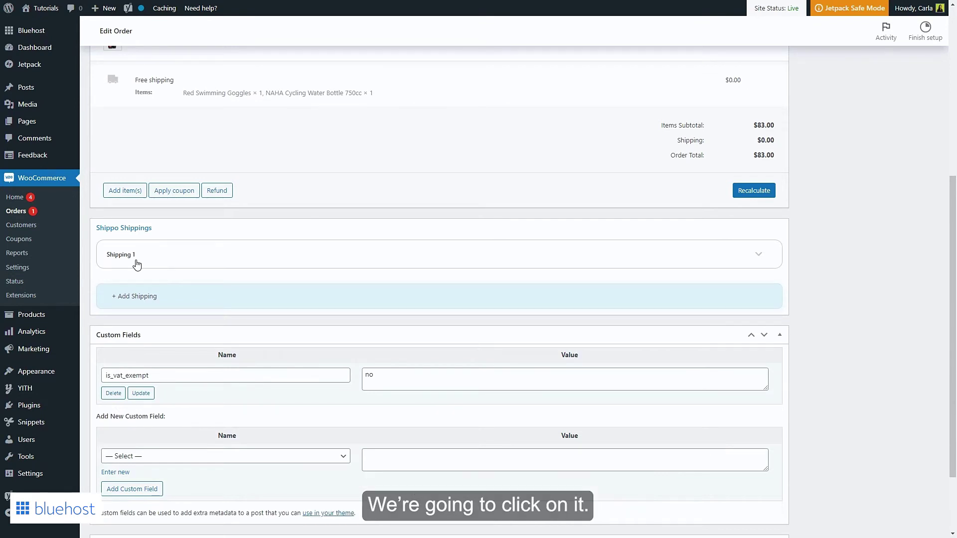
pyautogui.click(137, 265)
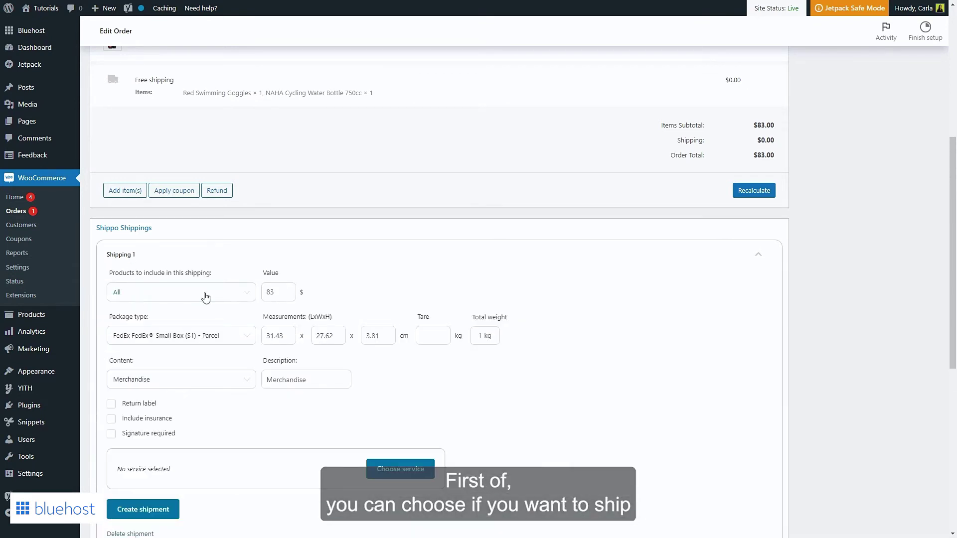
pyautogui.click(210, 298)
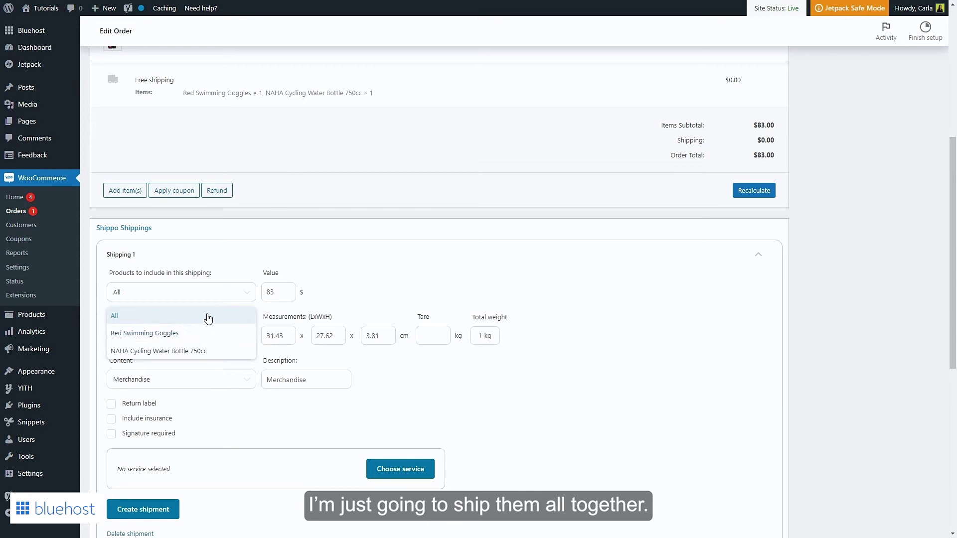
# - Keep all products and choose the UPS Box 10kg - Parcel package with Merchandise content
pyautogui.click(278, 293)
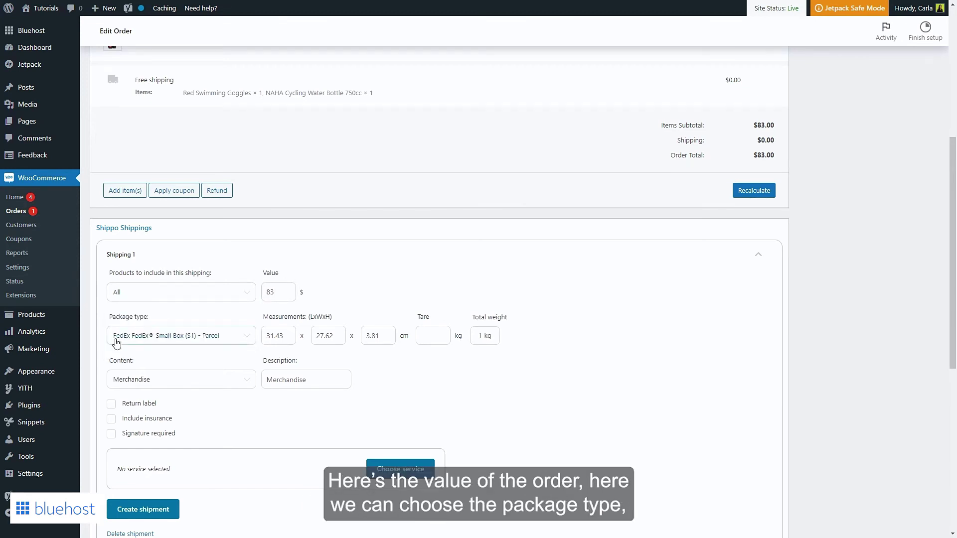
pyautogui.click(220, 338)
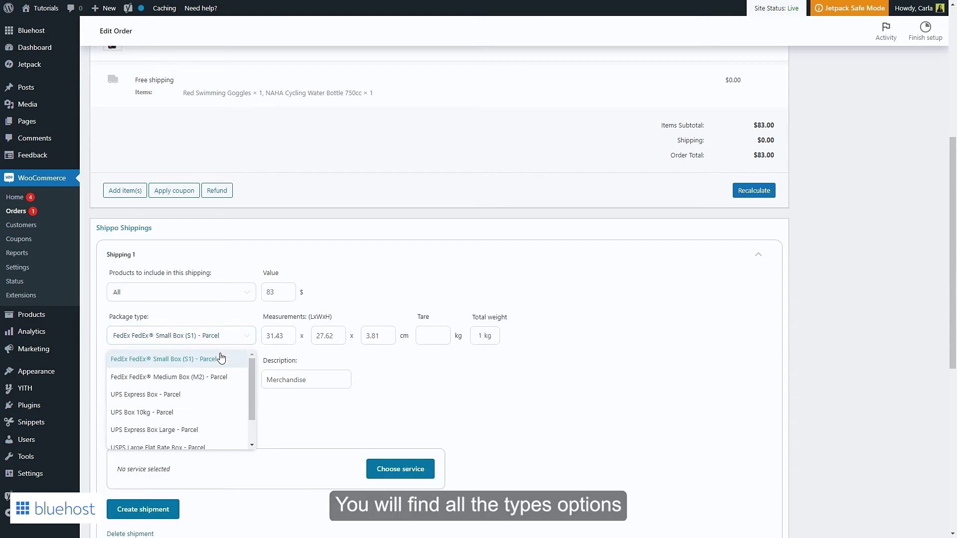
pyautogui.scroll(-1, 207, 382)
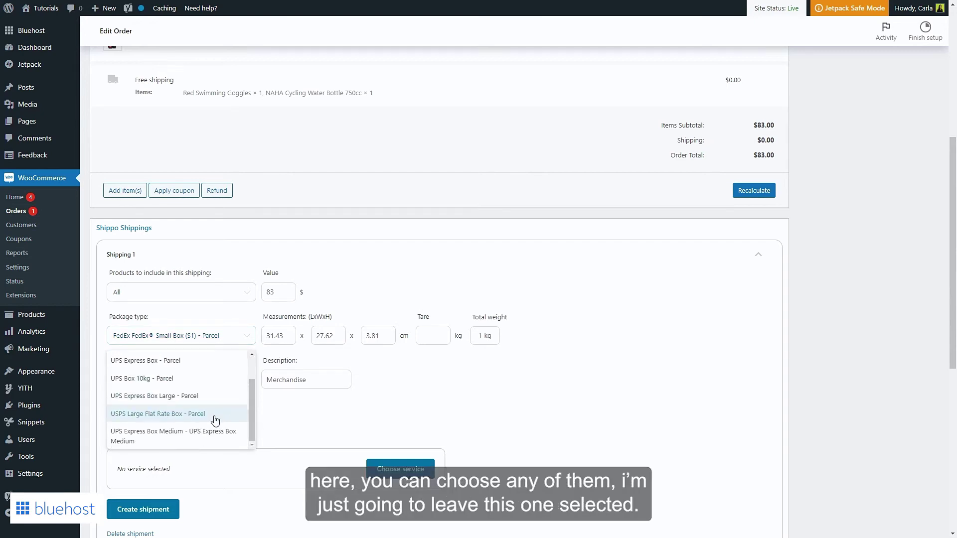
pyautogui.click(191, 379)
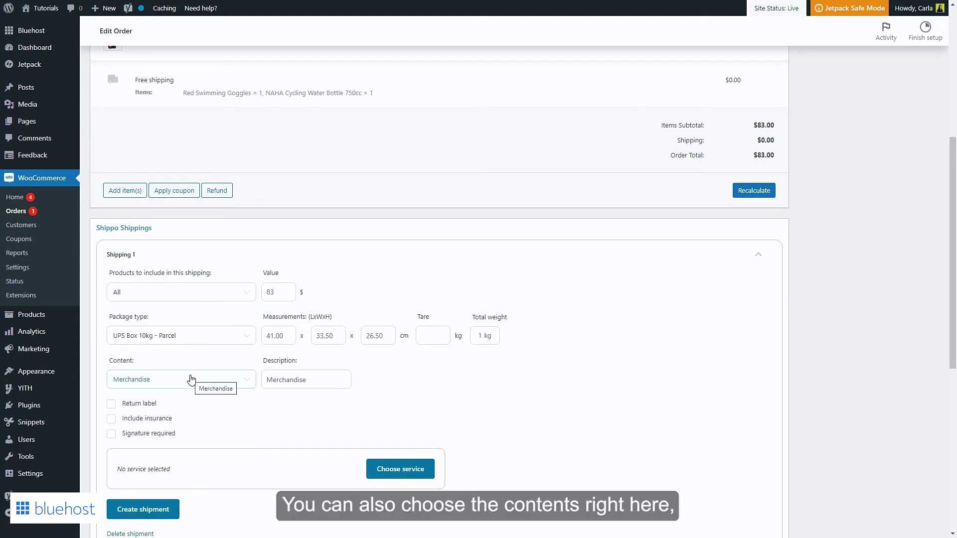
pyautogui.click(190, 382)
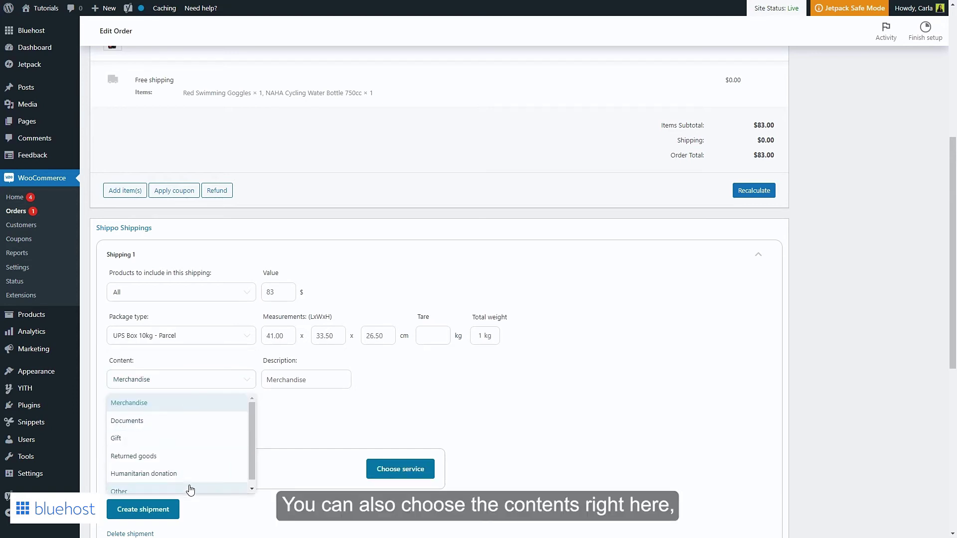
pyautogui.click(200, 385)
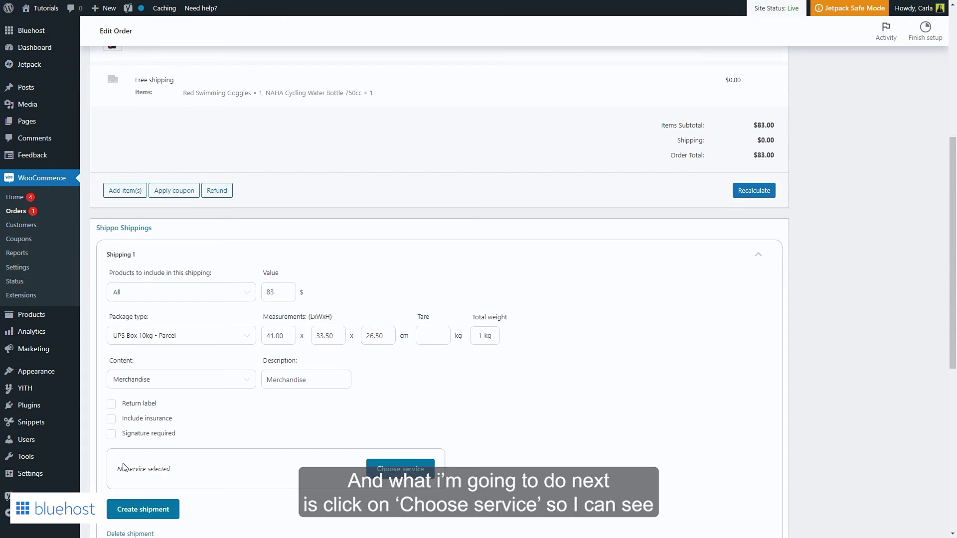
# - Fetch rates and pick USPS Priority Mail at $33.08 with 3-day delivery for Shipping 1
pyautogui.click(401, 471)
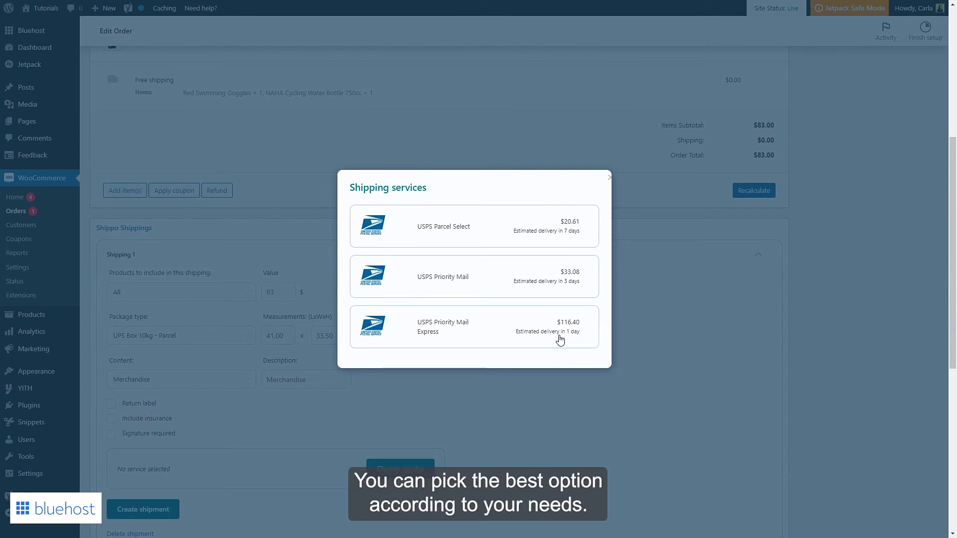
pyautogui.click(529, 277)
pyautogui.scroll(-3, 531, 277)
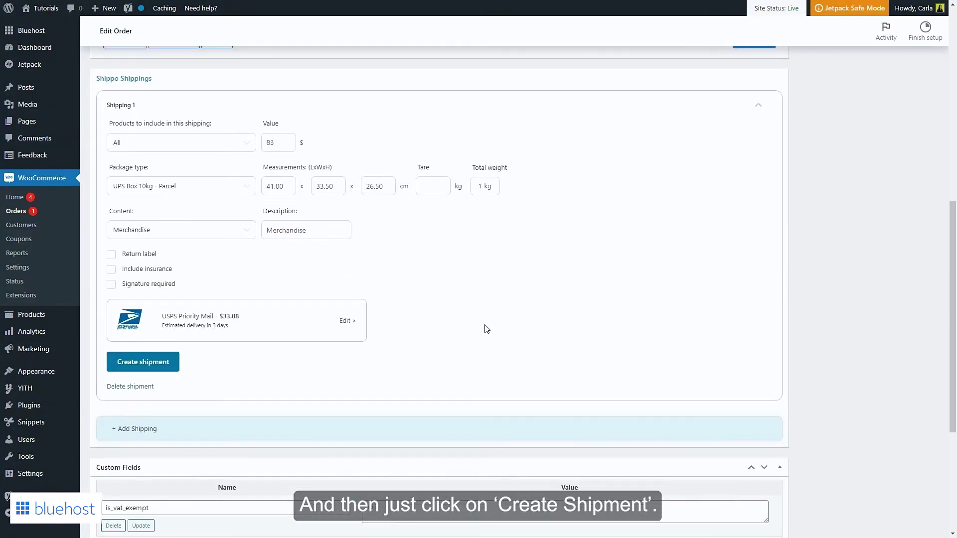
pyautogui.click(152, 361)
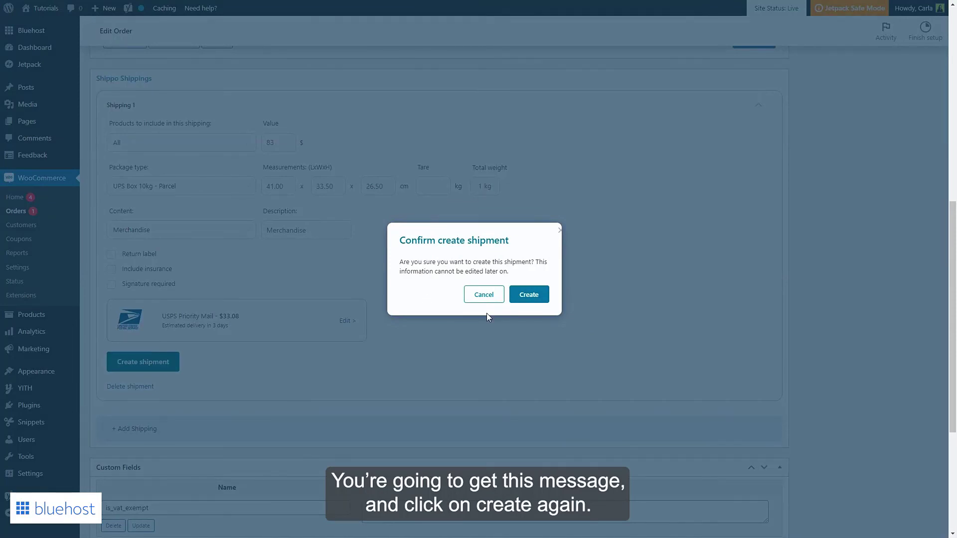
# - Confirm creation of Shipping 1 and confirm its payment
pyautogui.click(529, 296)
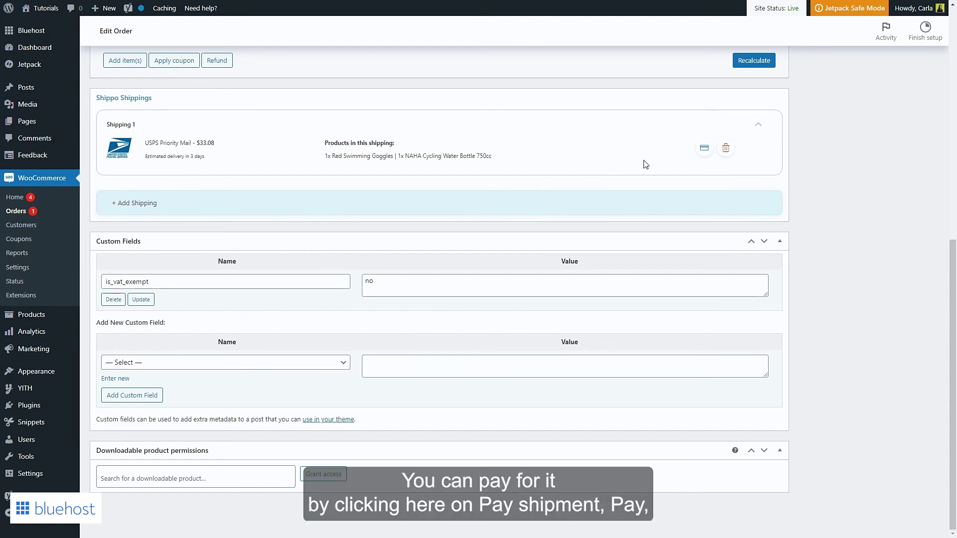
pyautogui.click(703, 157)
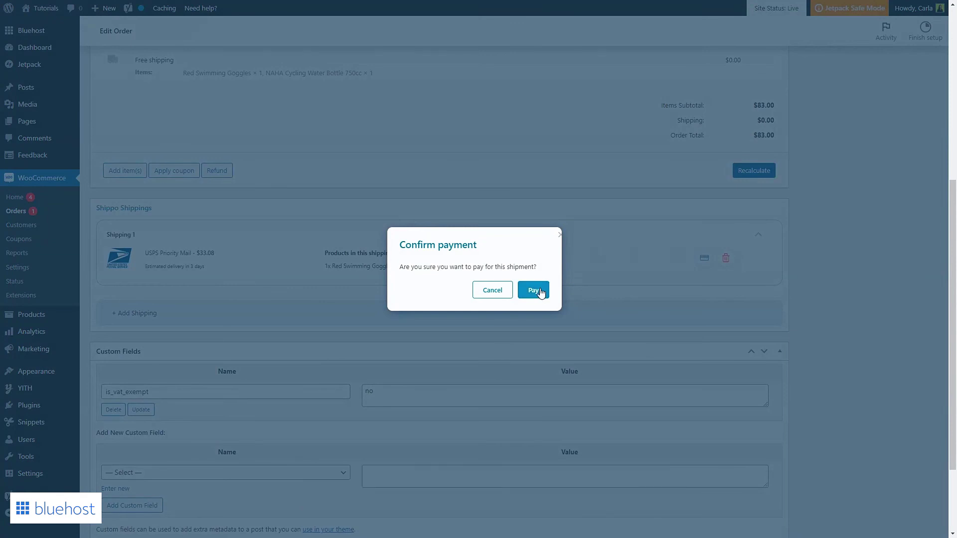
pyautogui.click(534, 291)
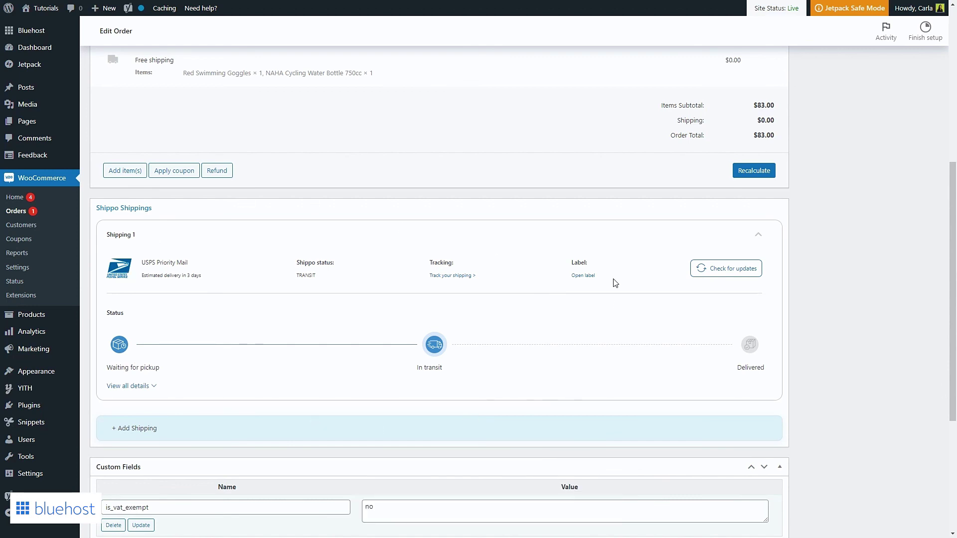
pyautogui.click(150, 389)
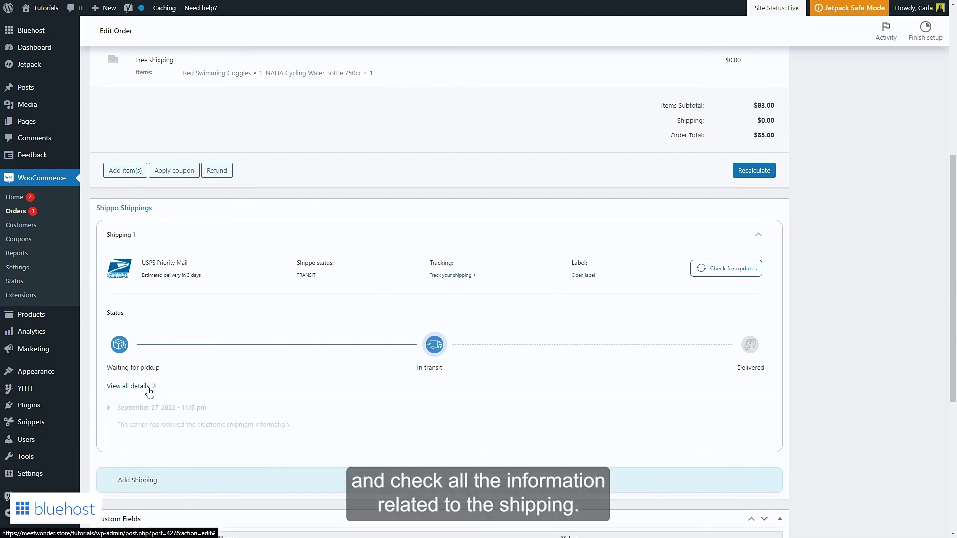
pyautogui.scroll(-2, 149, 393)
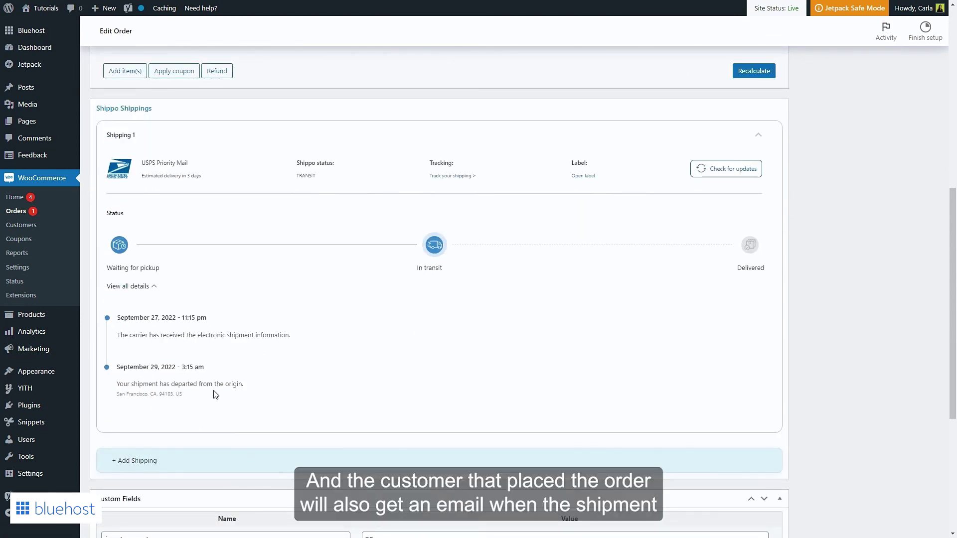
pyautogui.click(155, 287)
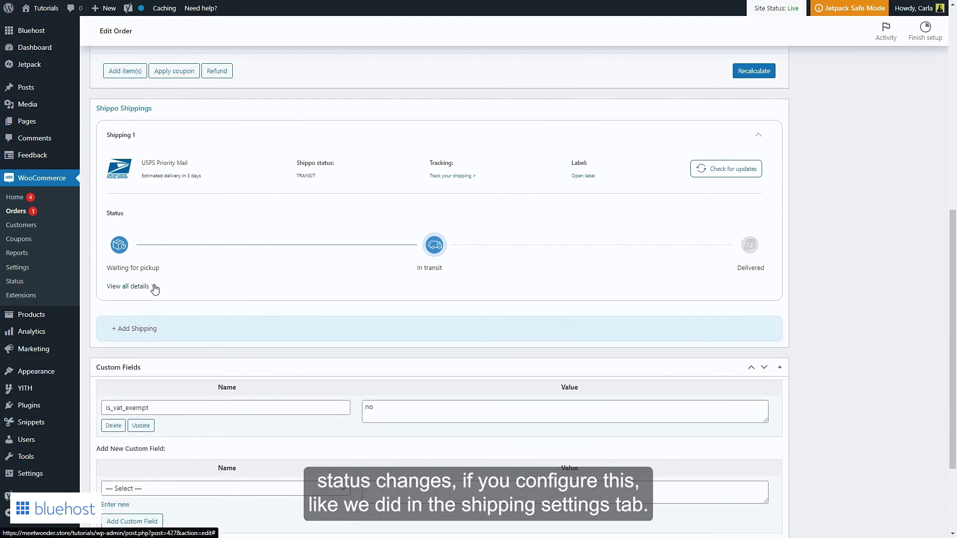